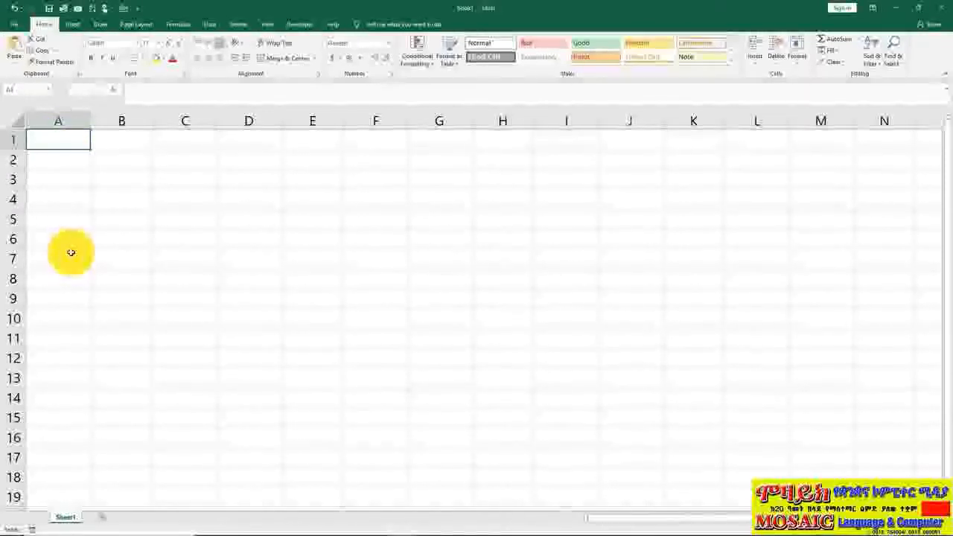
left_click(66, 159)
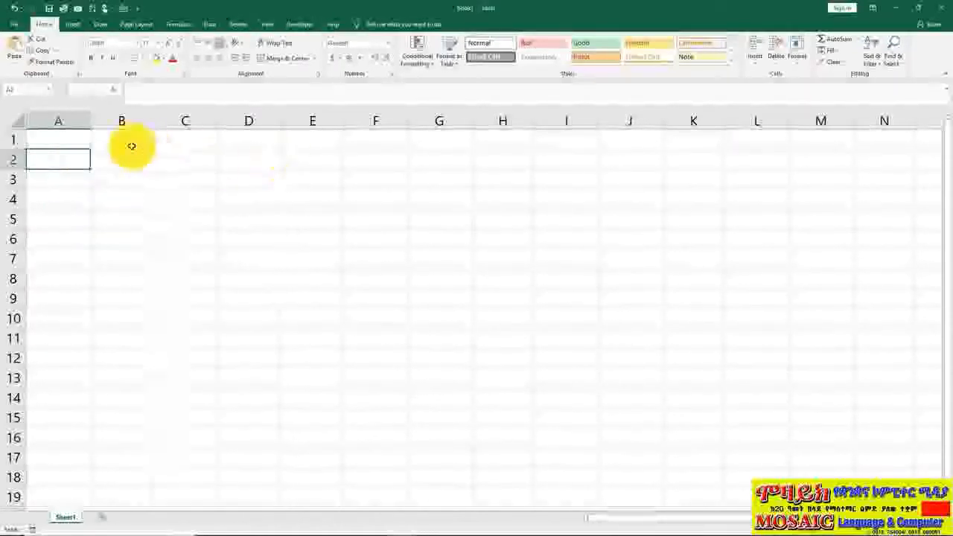
left_click(77, 140)
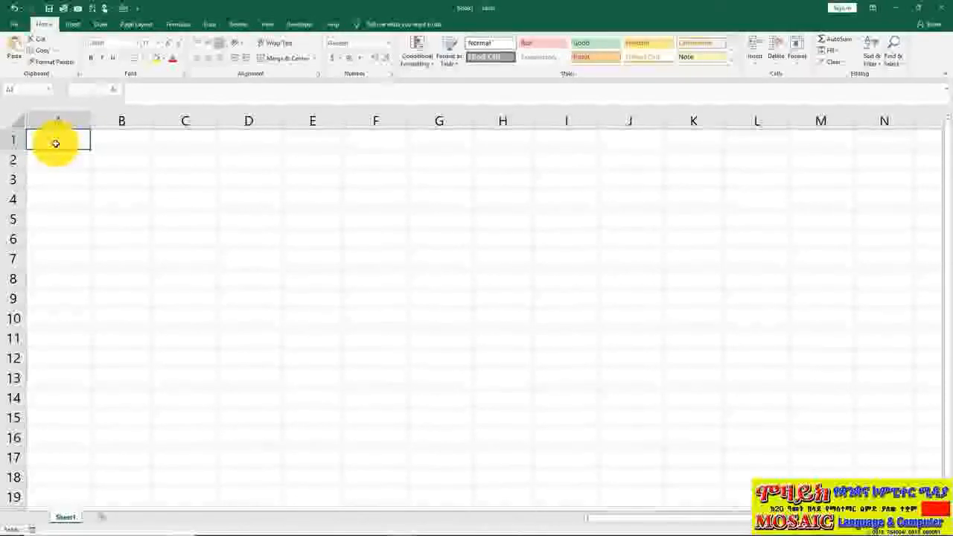
left_click(68, 180)
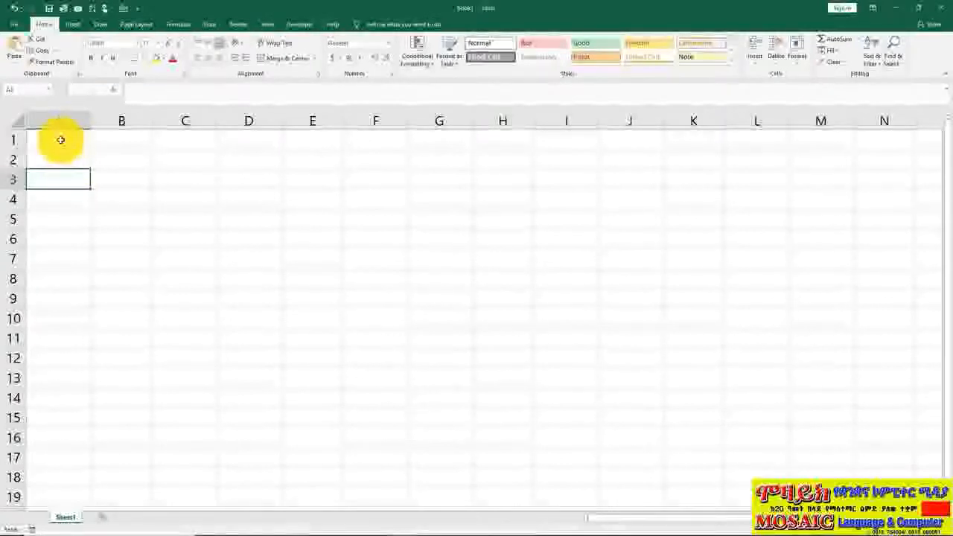
Enter the column headers Months, Sales, Expenses and Totals in cells A1 to D1
left_click(64, 145)
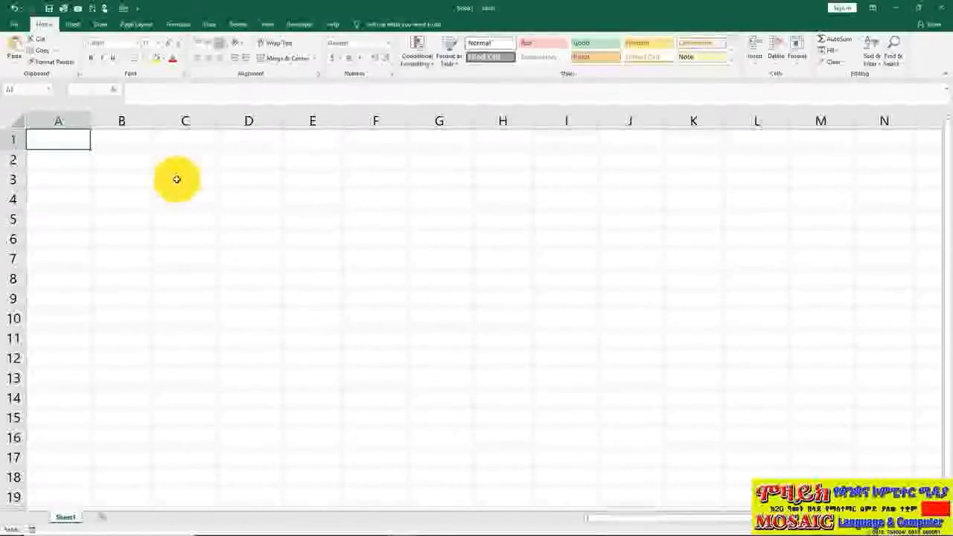
type("Months")
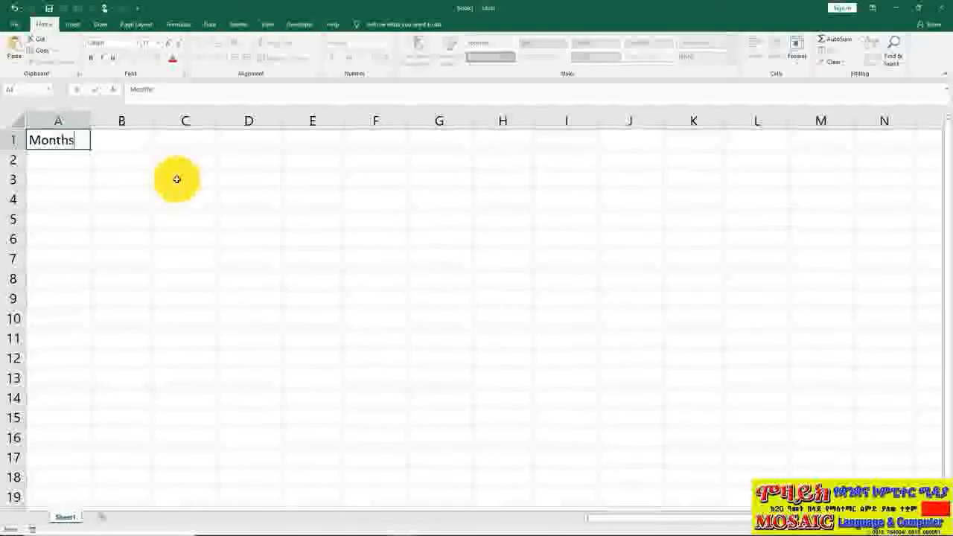
key("Tab")
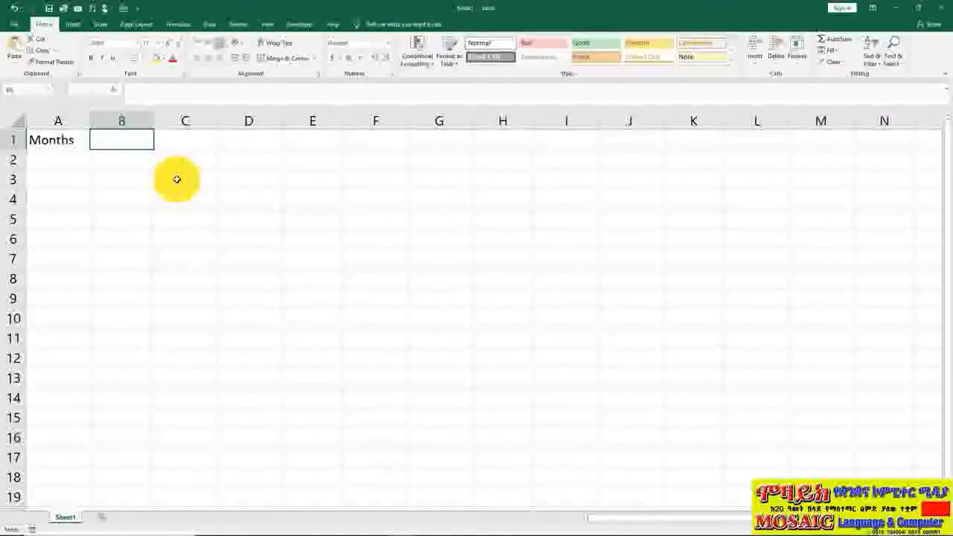
type("Sales")
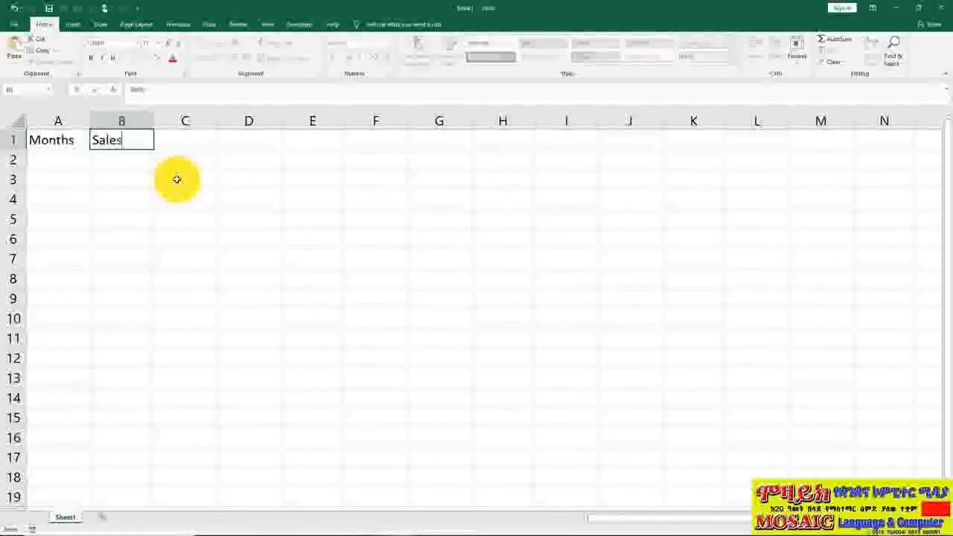
key("Tab")
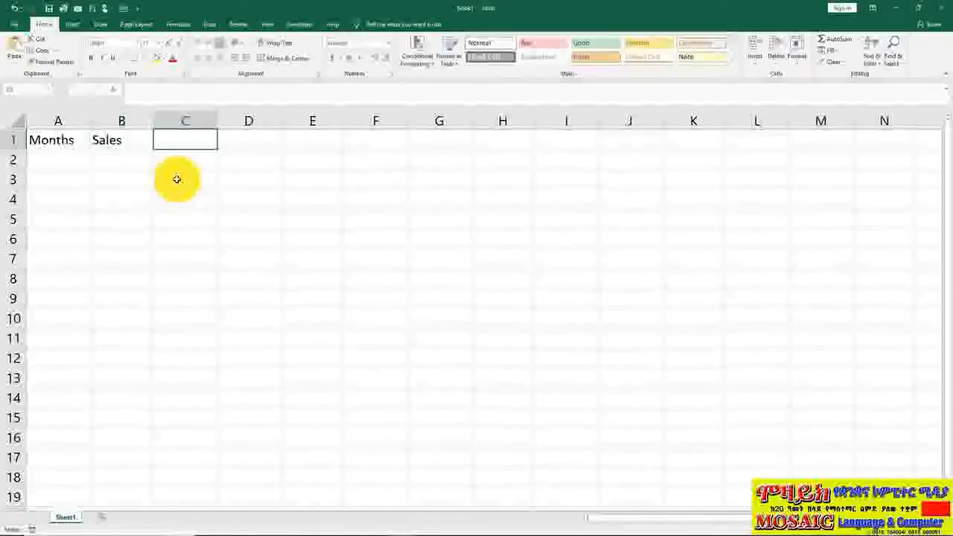
type("Expenses")
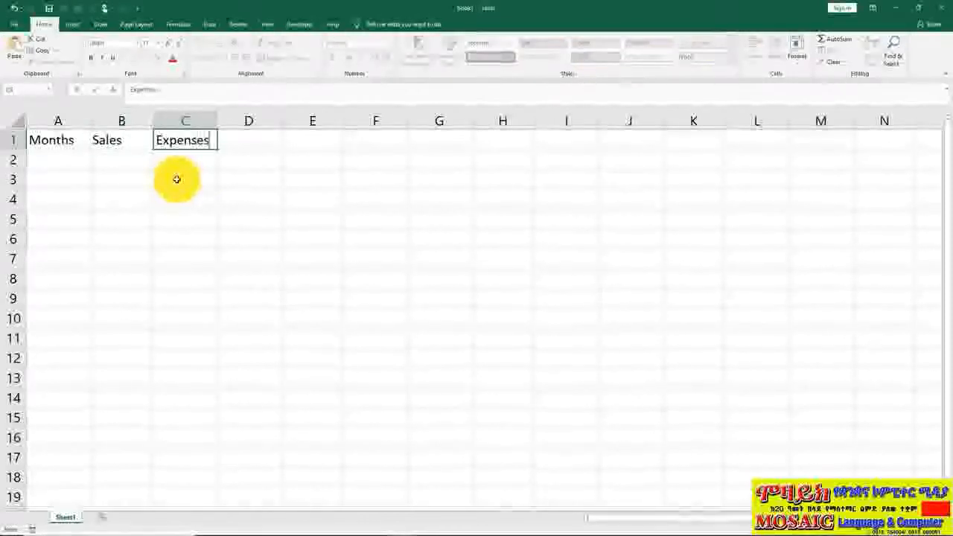
key("Tab")
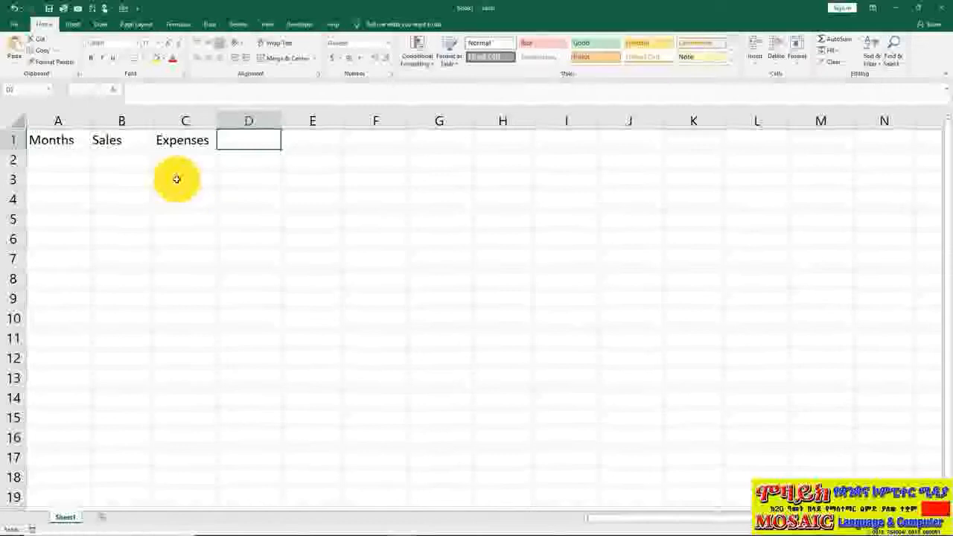
type("Totals")
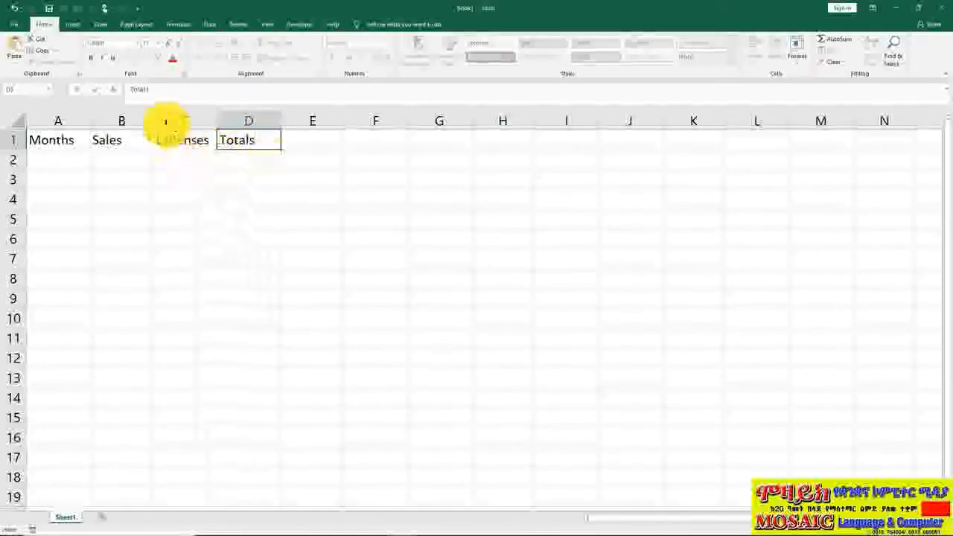
left_click(95, 91)
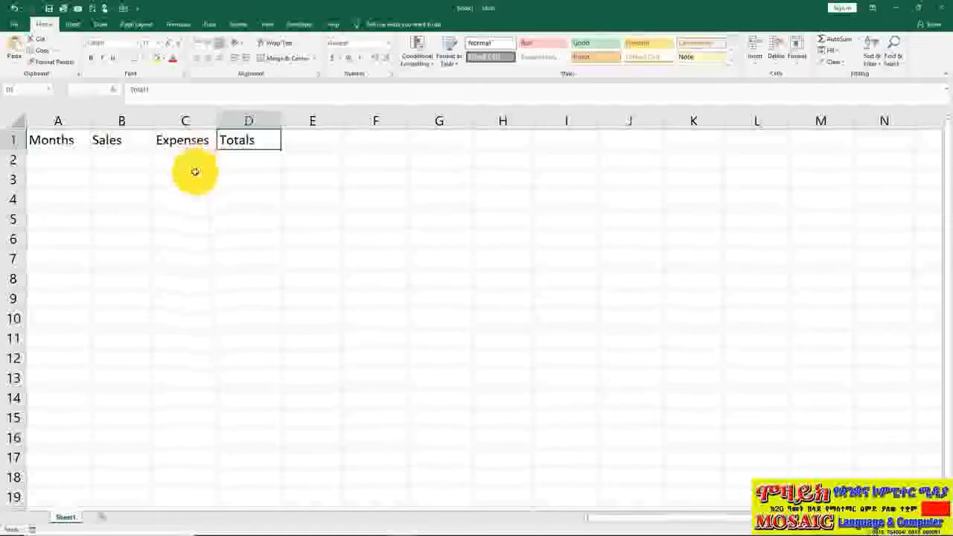
Enter Jan in A2 and autofill the month series down to Mar in A4
left_click(78, 160)
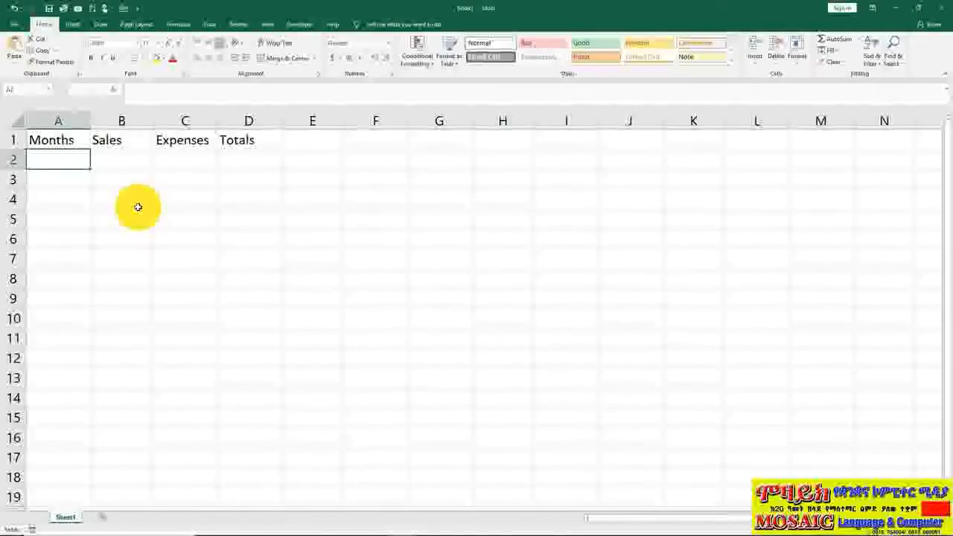
type("Jan")
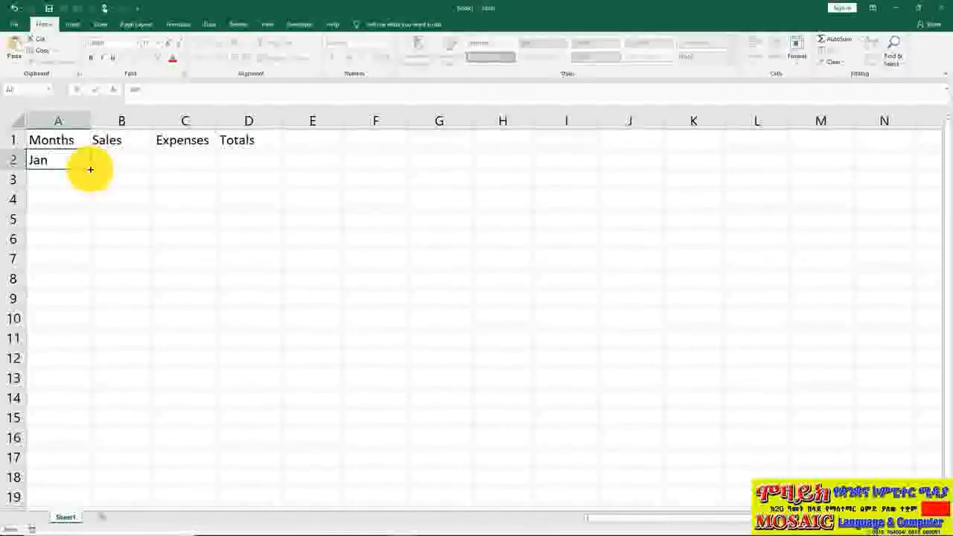
left_click_drag(90, 169, 89, 205)
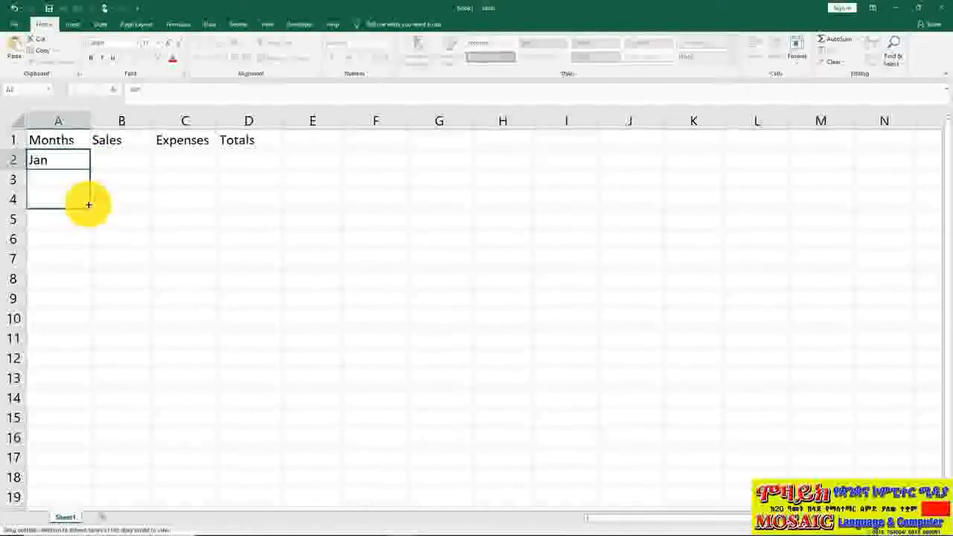
left_click_drag(89, 204, 89, 206)
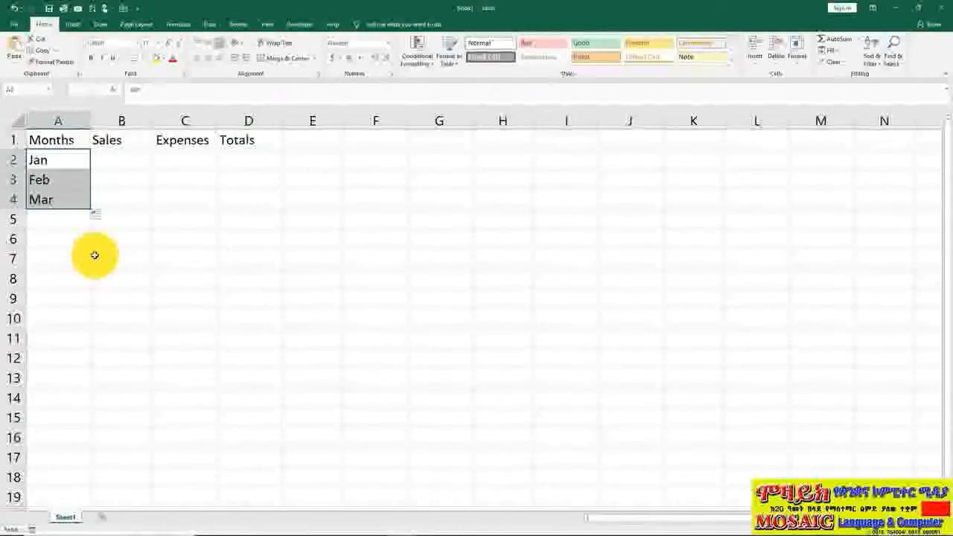
Enter the row label Totals in cell A6, leaving one empty row below the months
left_click(71, 240)
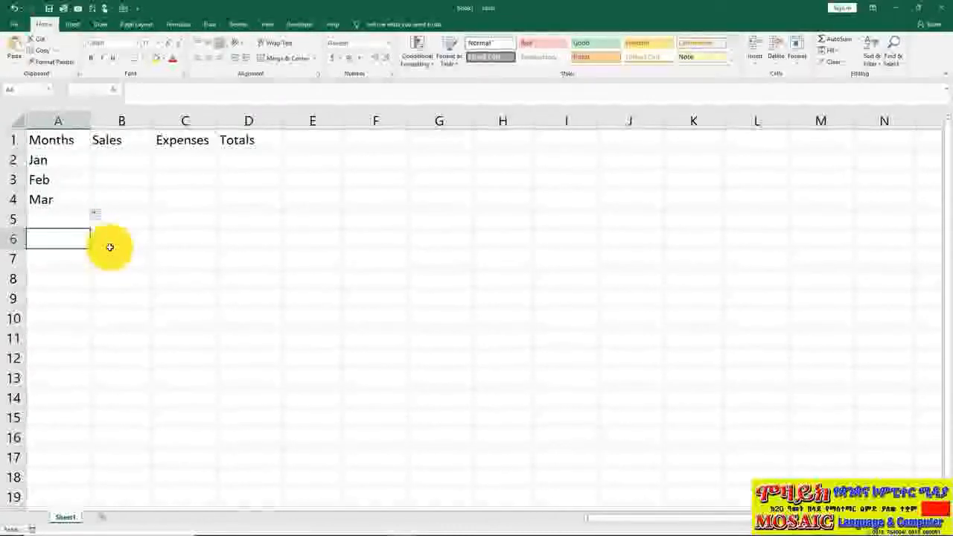
type("Totals")
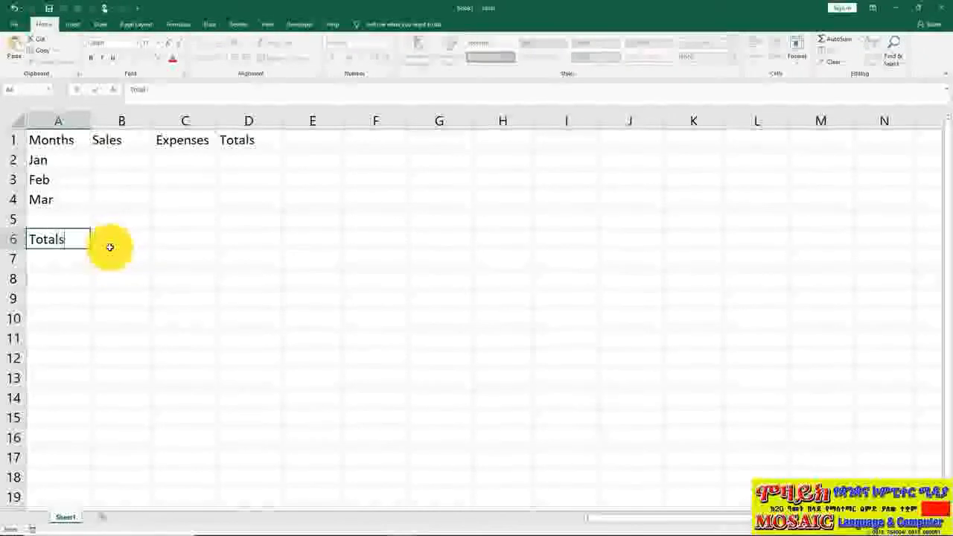
left_click(109, 247)
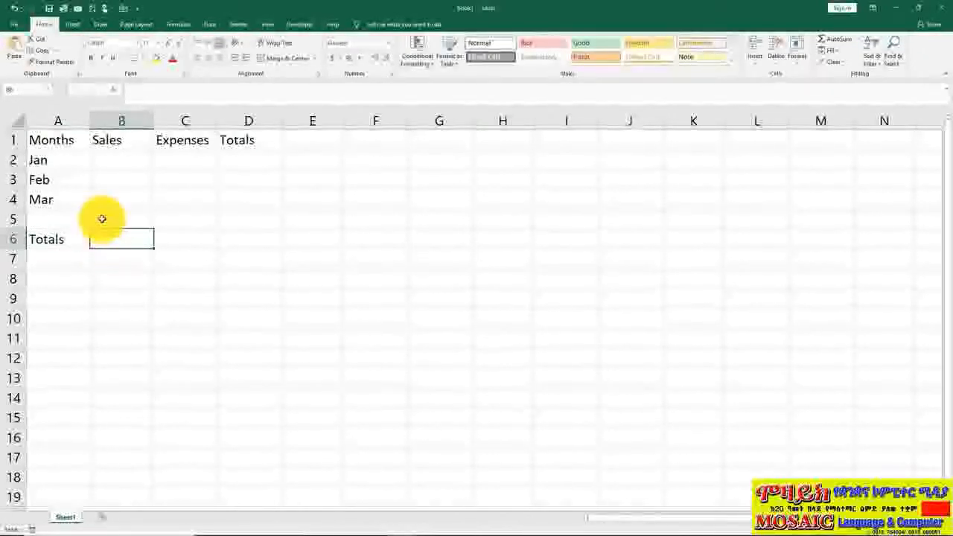
left_click(64, 141)
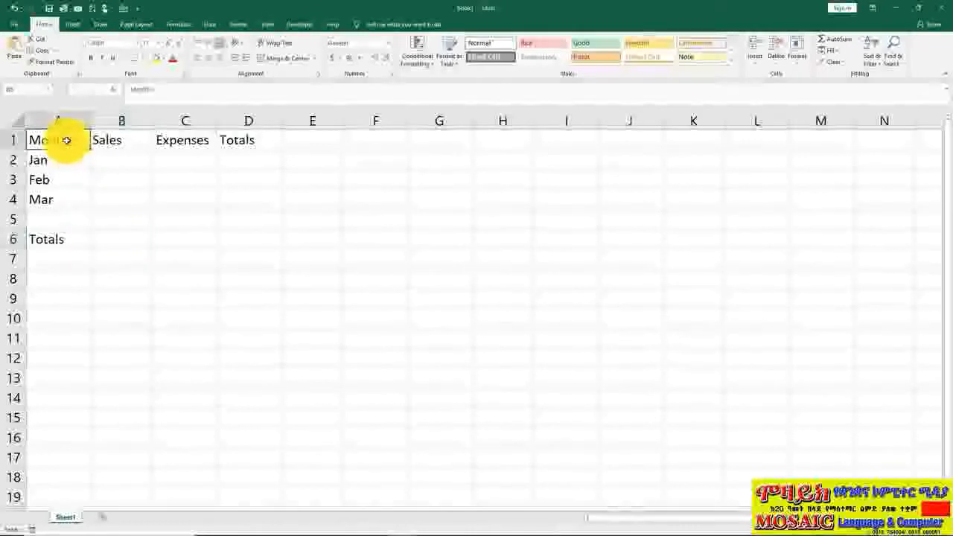
left_click(116, 147)
left_click(171, 141)
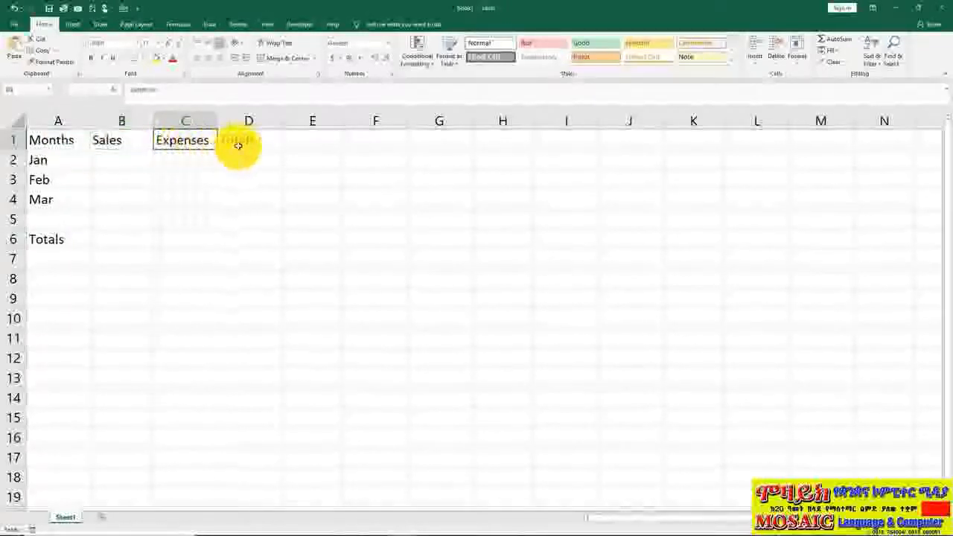
left_click(238, 142)
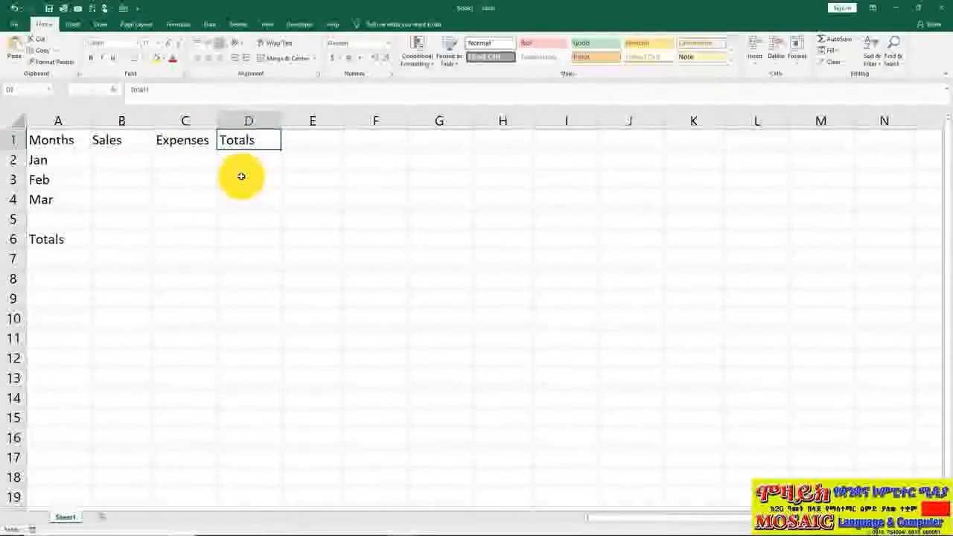
Enter the Sales values 150, 175 and 225 for Jan, Feb and Mar in B2 to B4
left_click(134, 159)
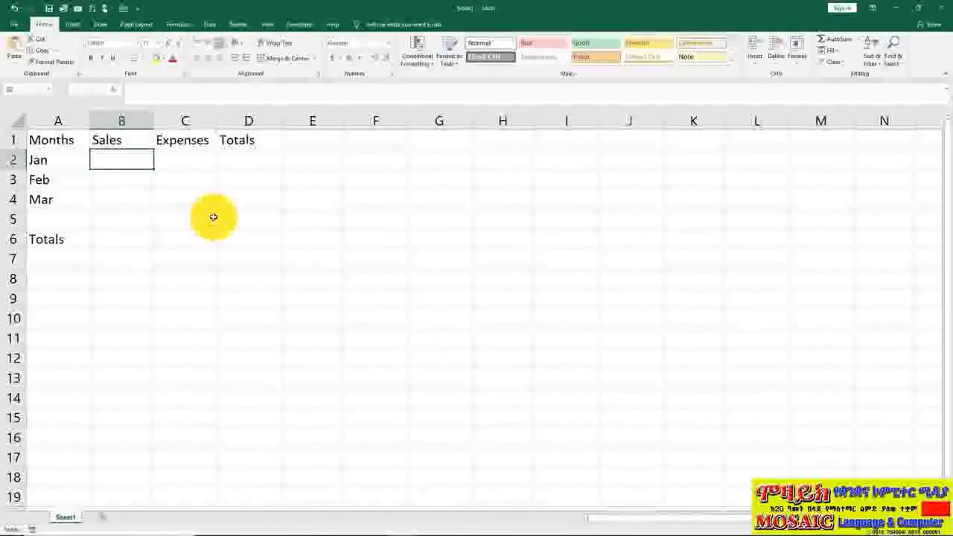
type("150")
key("Return")
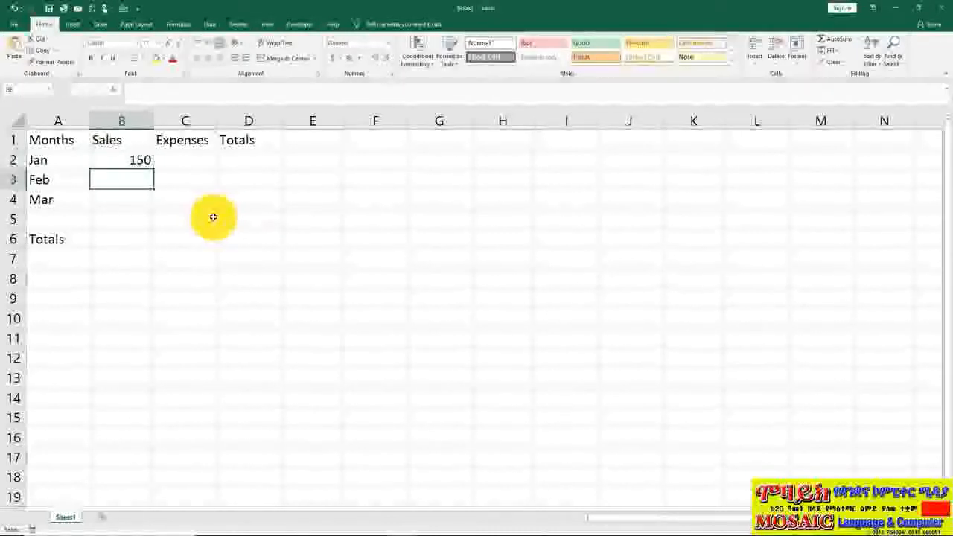
type("175")
key("Return")
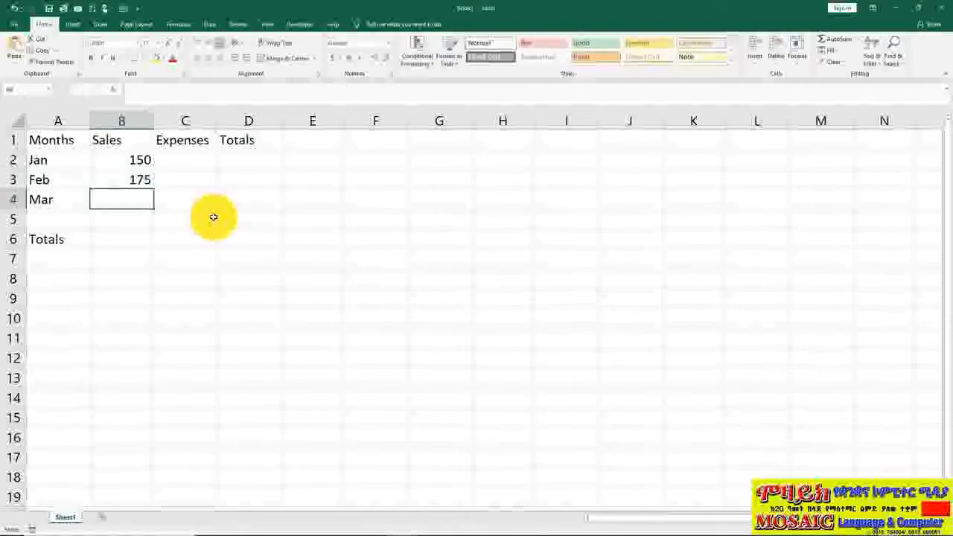
type("225")
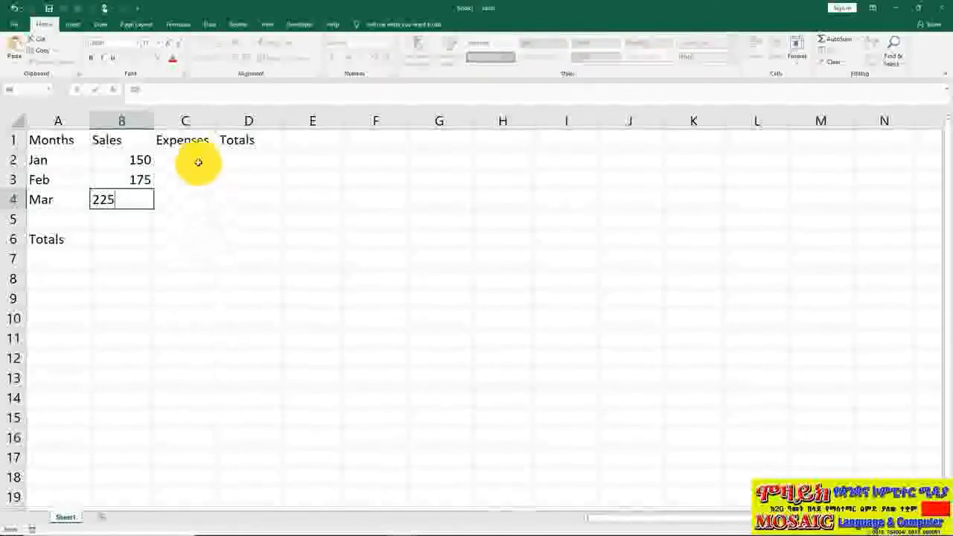
Enter the Expenses values 125, 150 and 210 for Jan, Feb and Mar in C2 to C4
left_click(198, 162)
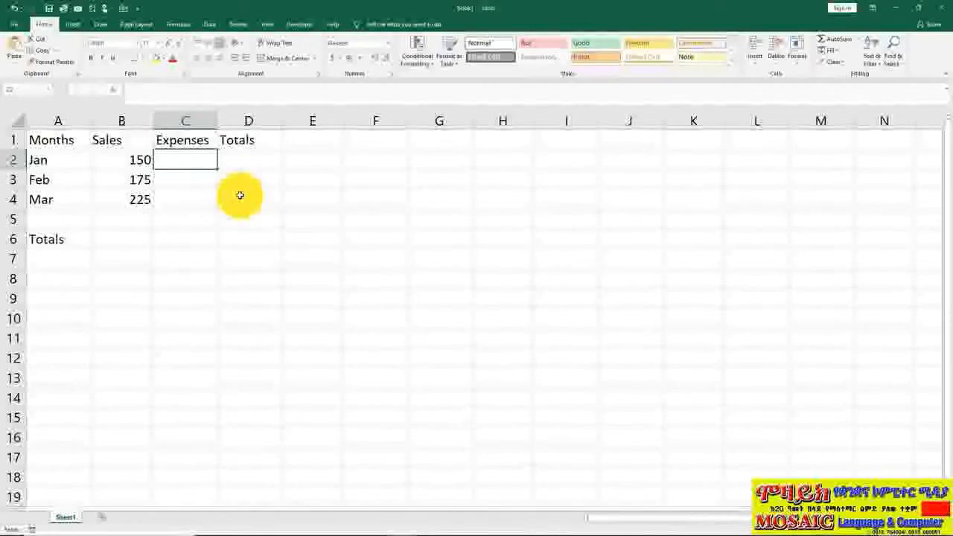
type("125")
key("Return")
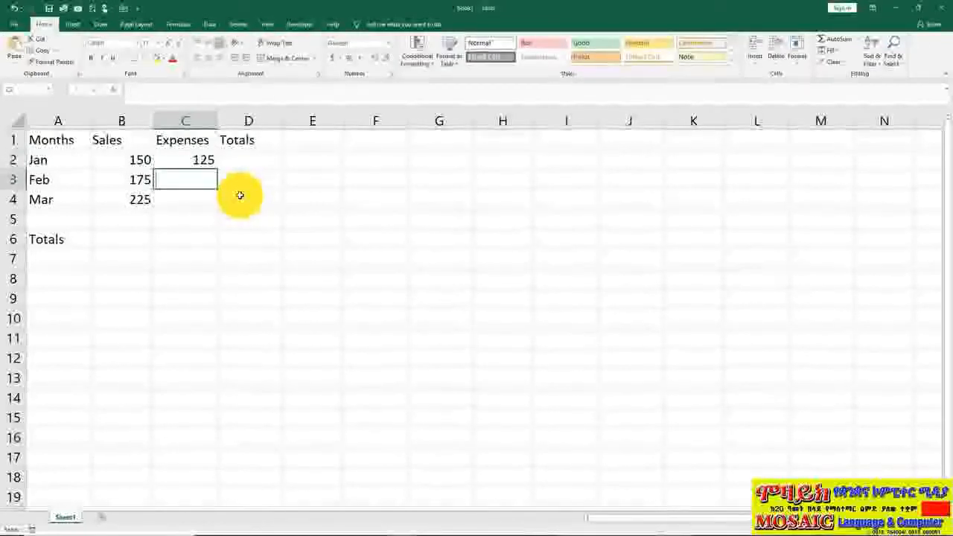
type("150")
key("Return")
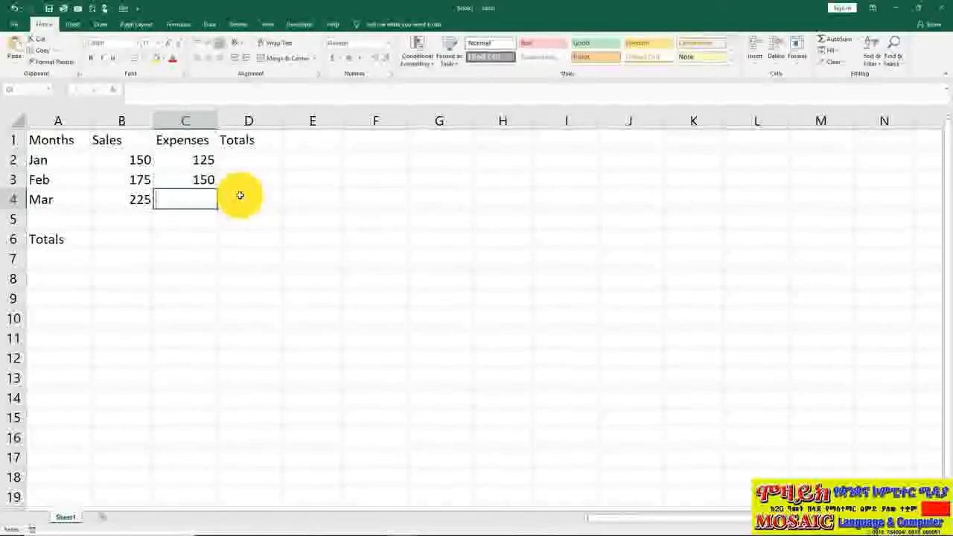
type("210")
key("Return")
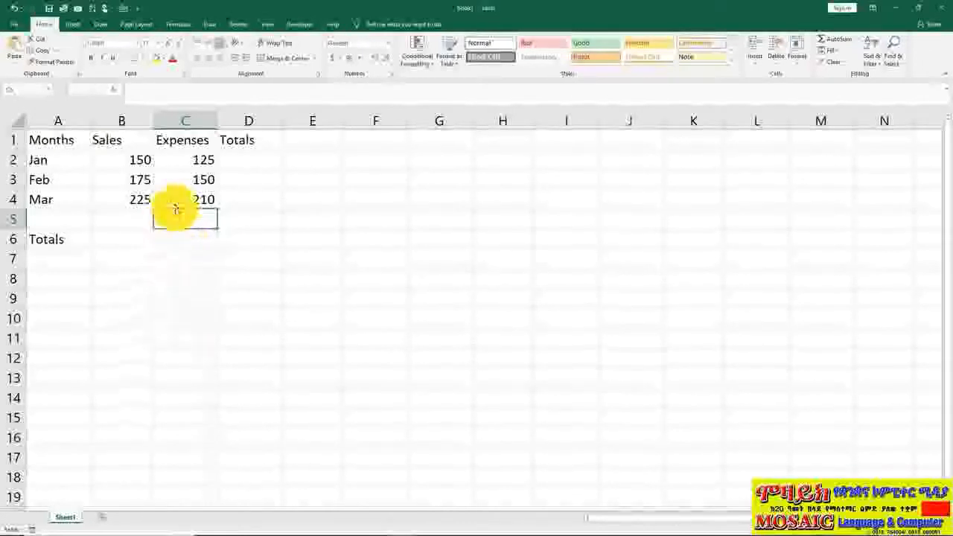
Replace the column header in cell D1 with Profits
left_click(235, 142)
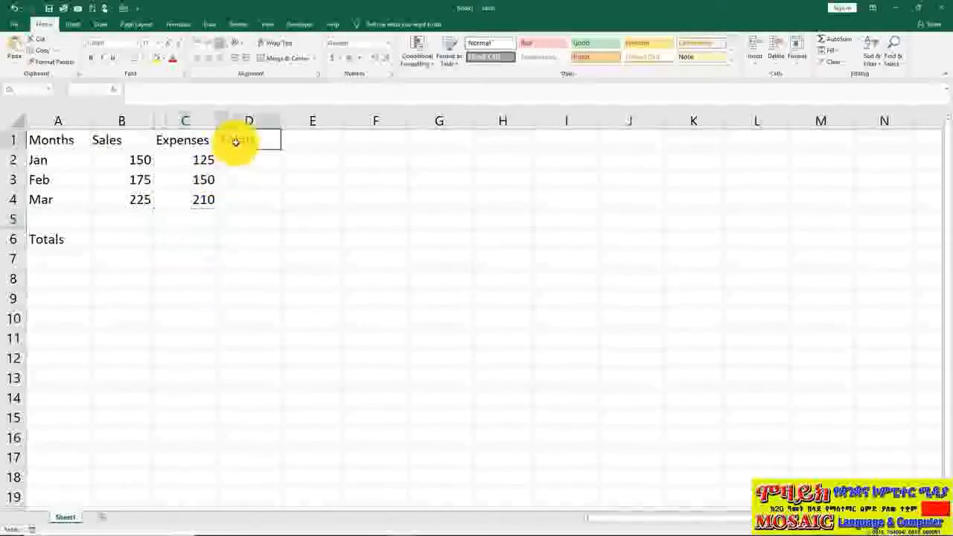
left_click(70, 241)
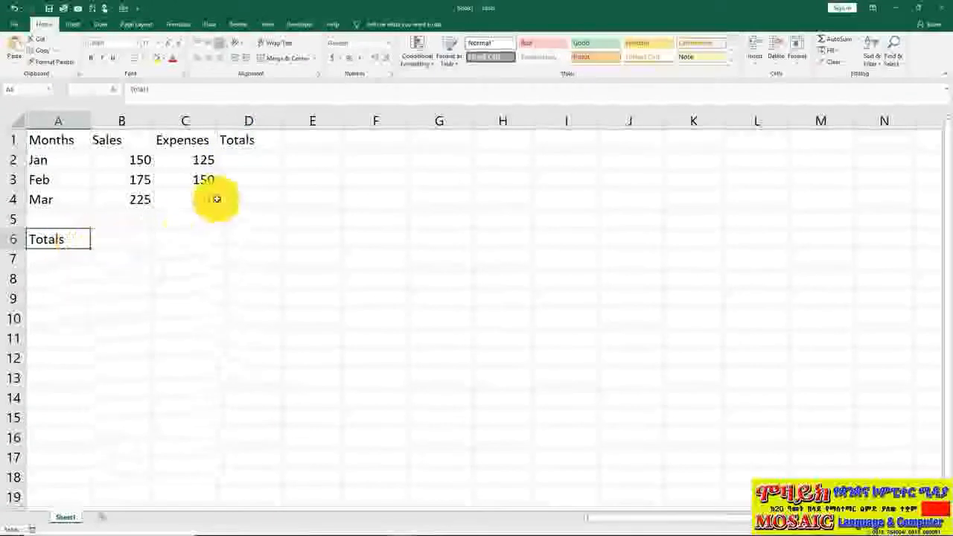
left_click(252, 143)
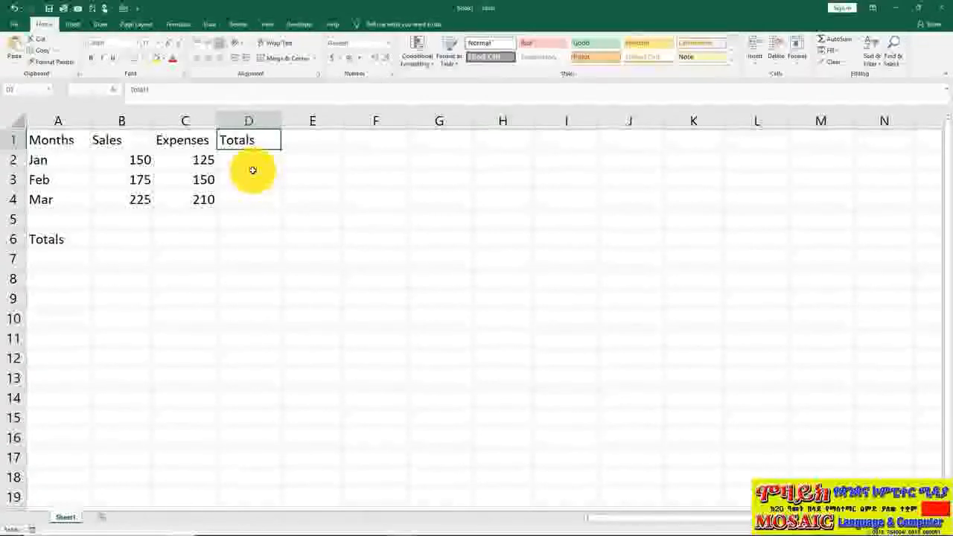
type("Profits")
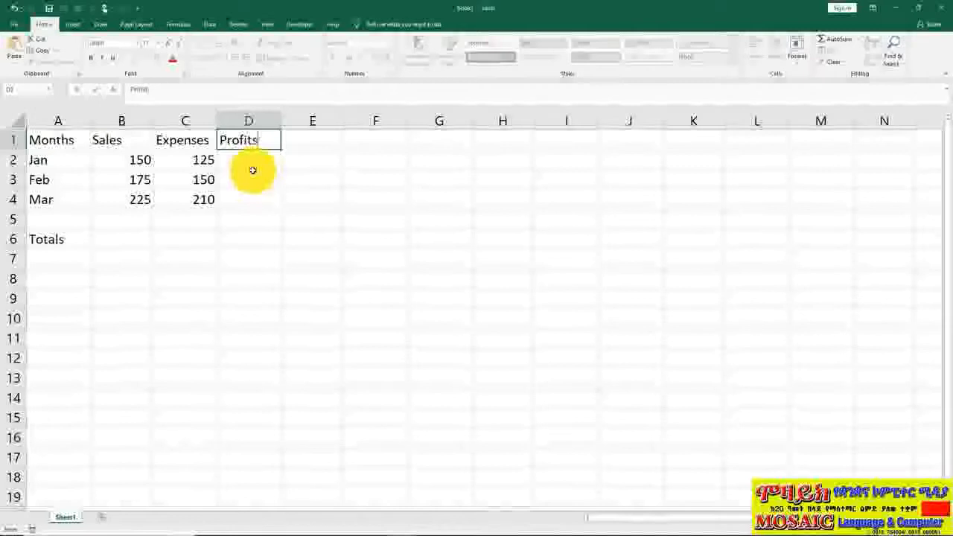
key("Tab")
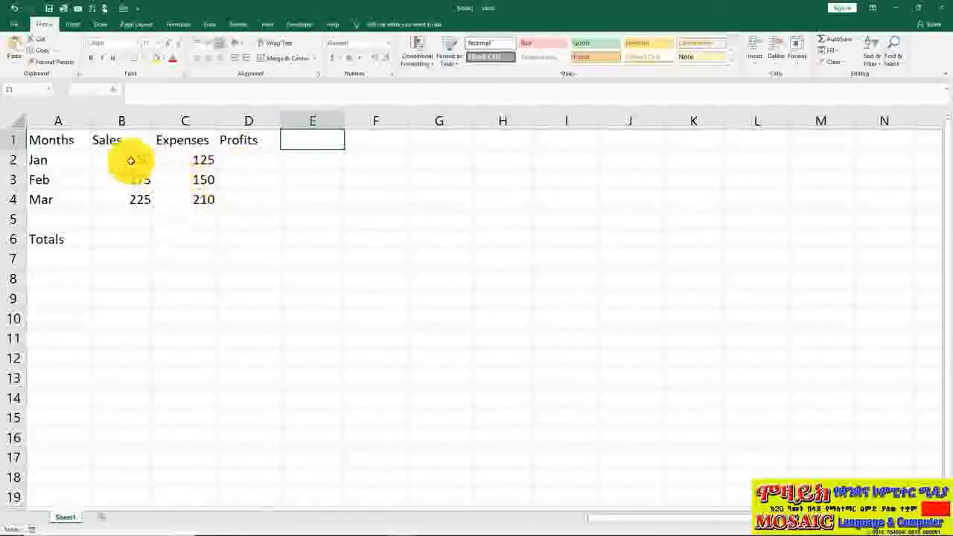
Select cell B6 in the Totals row to total the Sales values in B2 to B4
left_click_drag(132, 159, 140, 196)
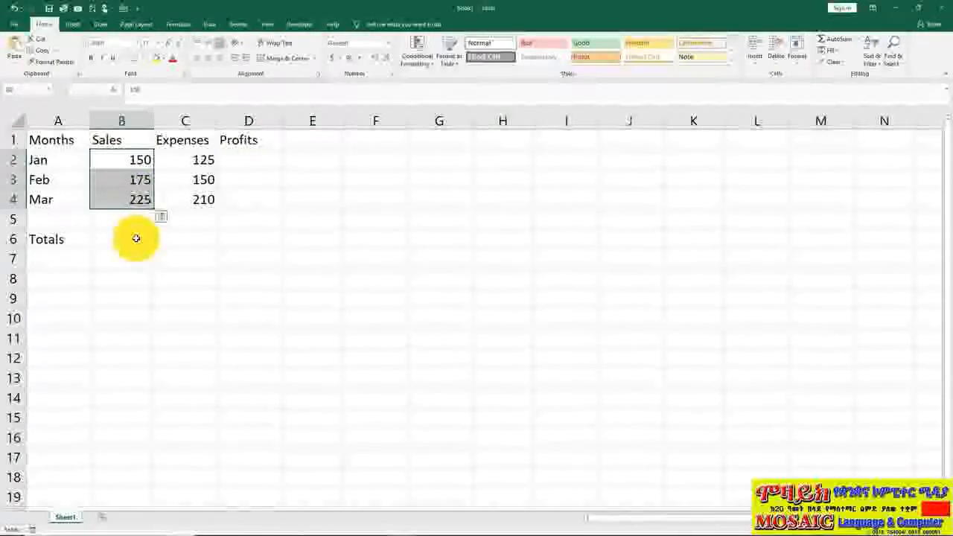
left_click(137, 239)
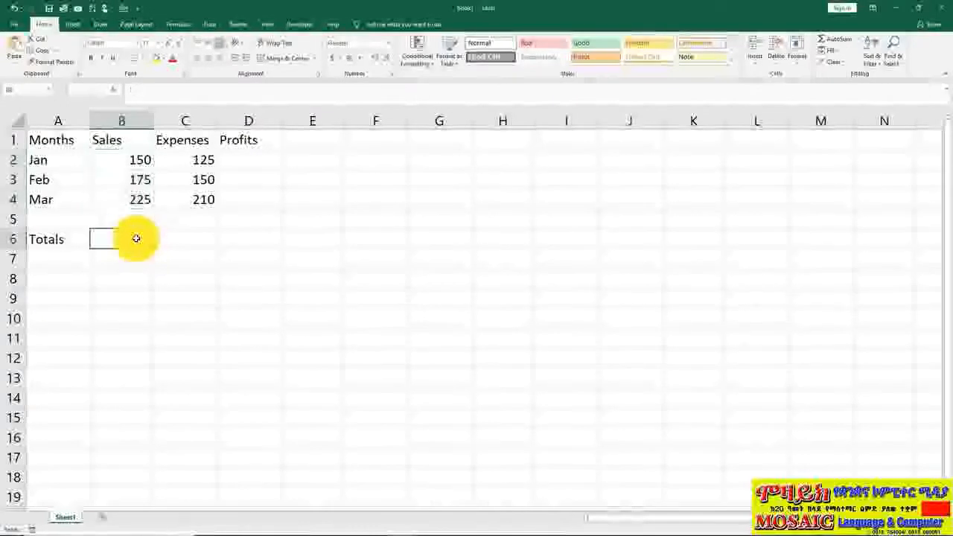